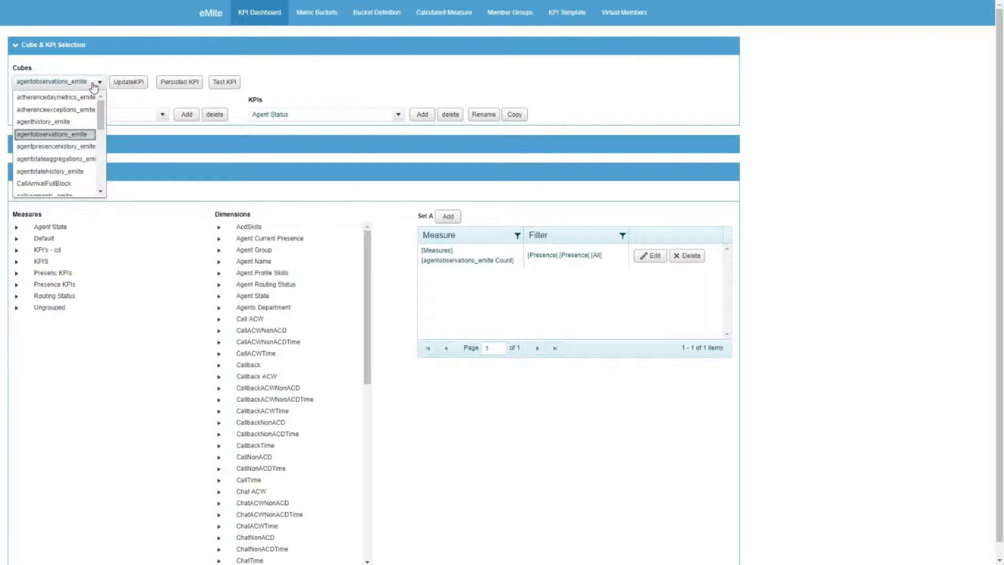
- Select the queuehistory_emite cube and add a KPI group named Custom to it
scroll(68, 164, "down", 5)
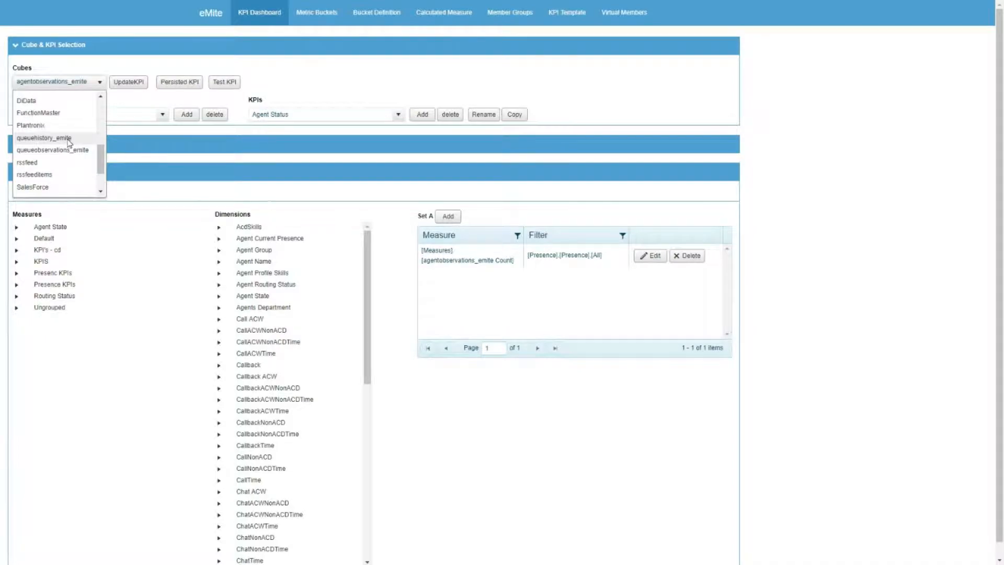
left_click(68, 138)
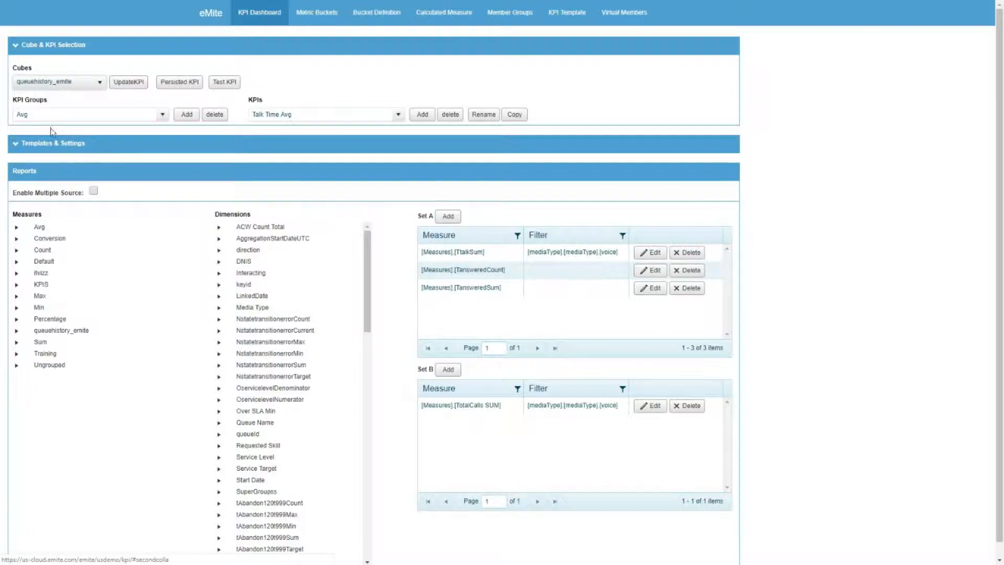
left_click_drag(52, 114, 14, 114)
type("Custom")
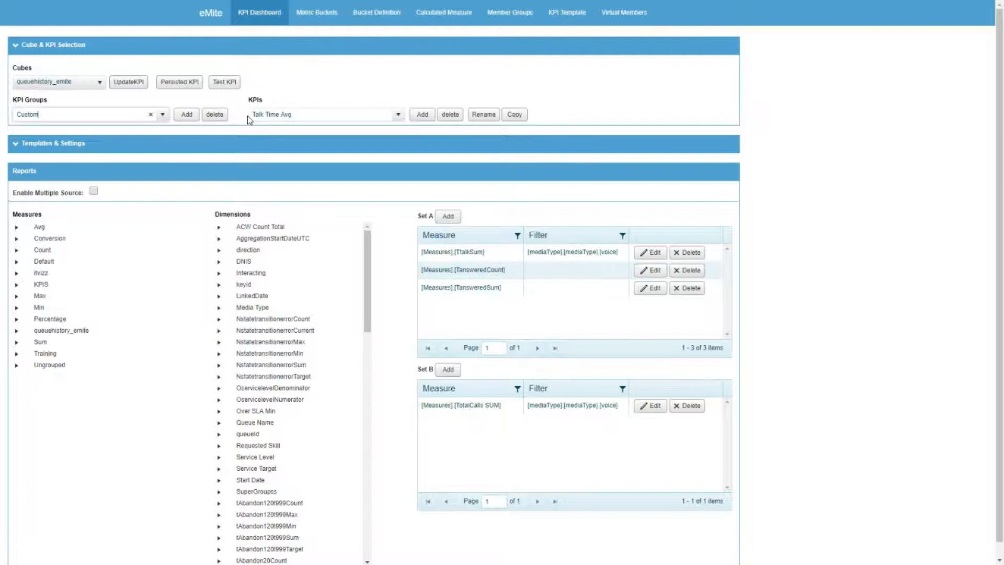
left_click(181, 120)
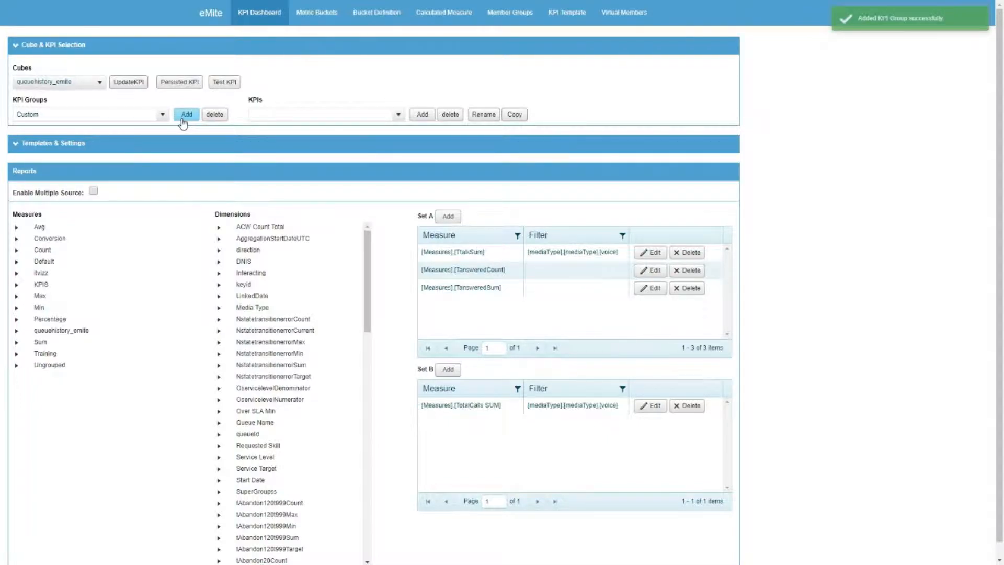
- Add a new KPI named Adjusted Abandoned to the Custom group
left_click(291, 114)
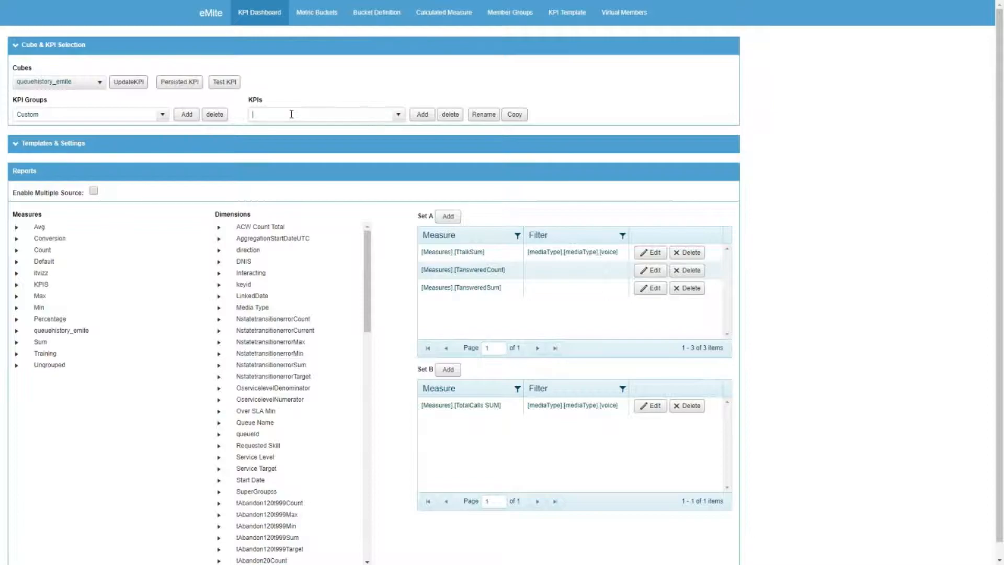
type("Adjusted Abandoned")
left_click(420, 119)
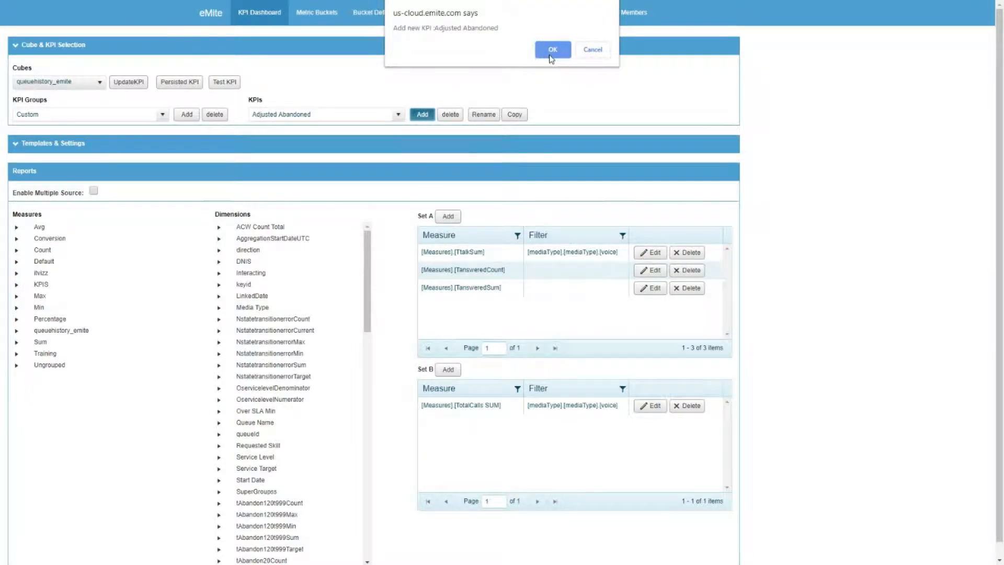
left_click(551, 55)
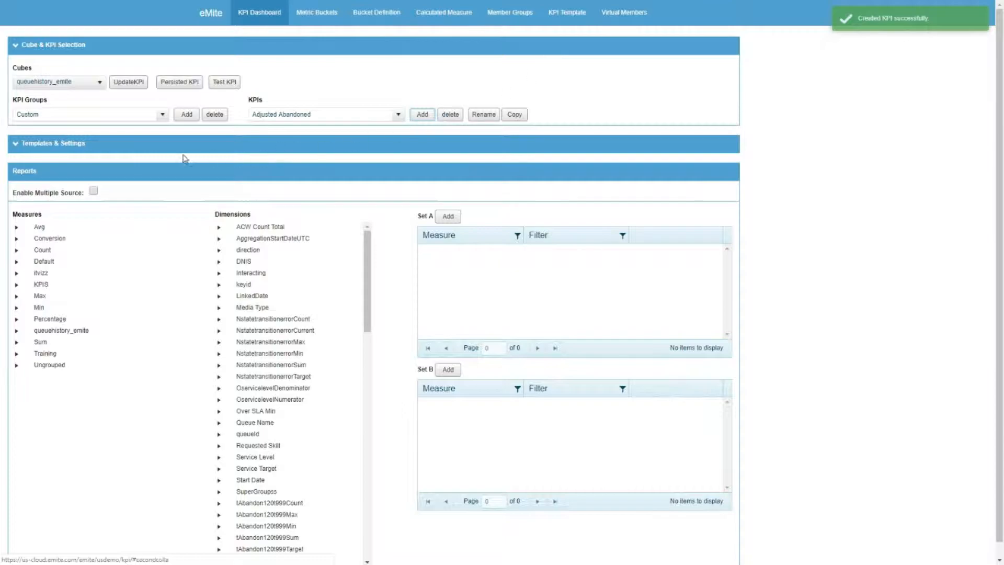
- Set the Adjusted Abandoned KPI's template to SUM(A)-SUM(B)=X and its format string to None
left_click(21, 151)
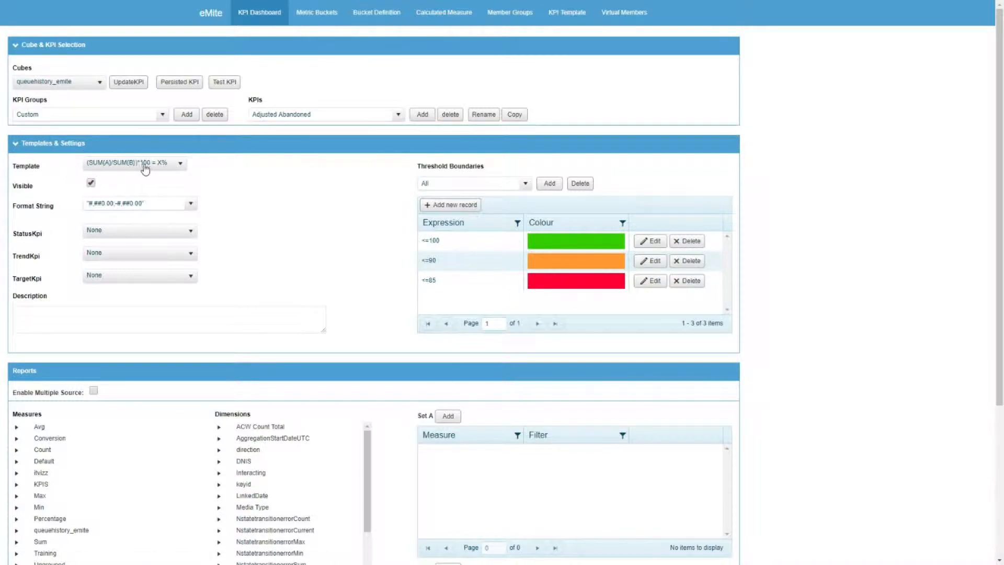
left_click(185, 167)
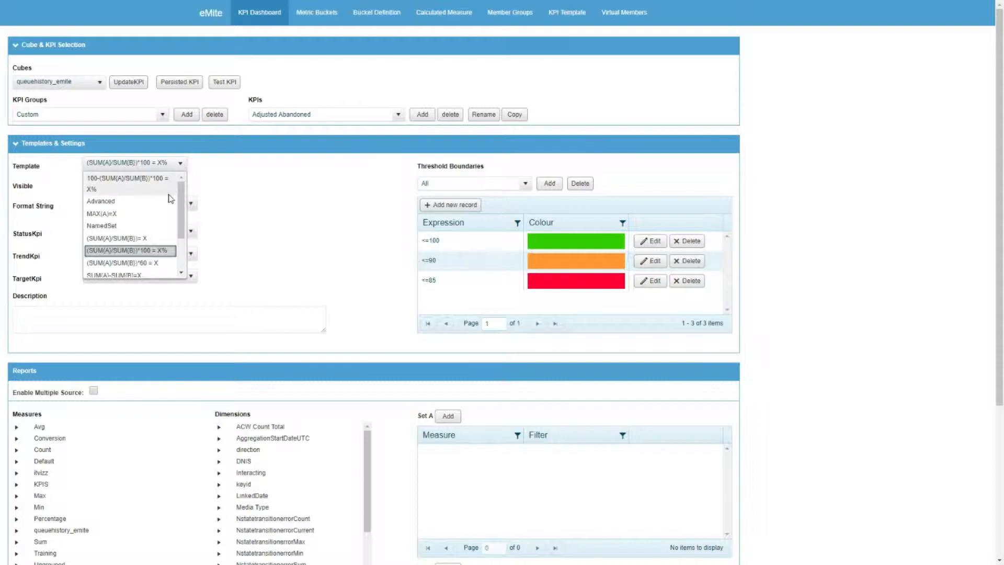
scroll(150, 212, "down", 1)
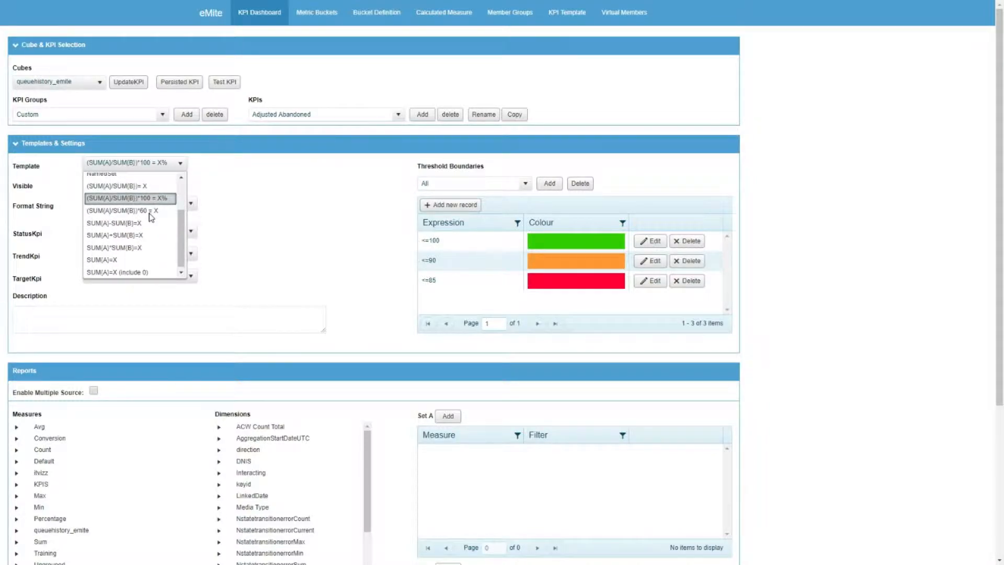
left_click(120, 223)
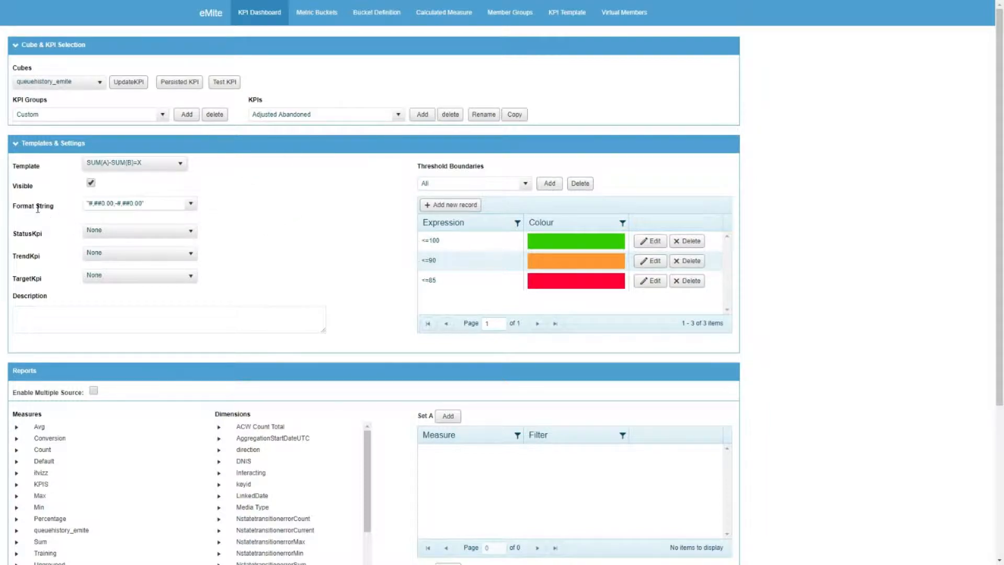
left_click(192, 204)
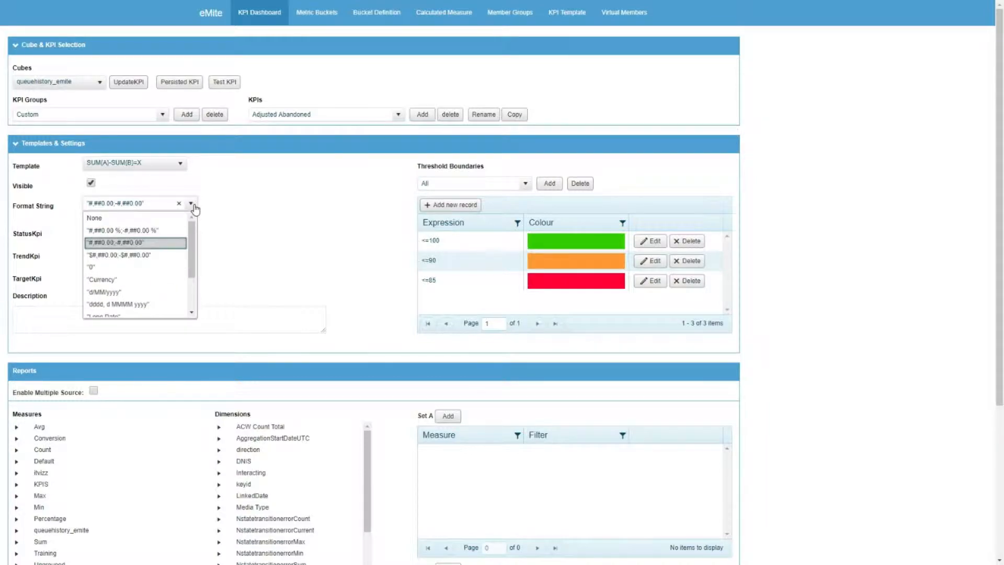
left_click(154, 220)
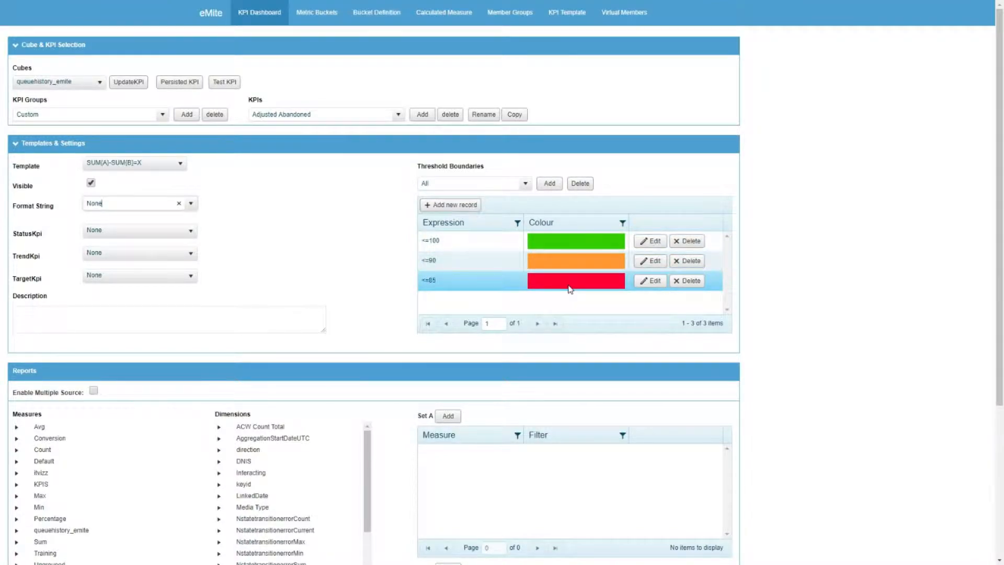
- Delete all threshold boundaries of the Adjusted Abandoned KPI
left_click(688, 240)
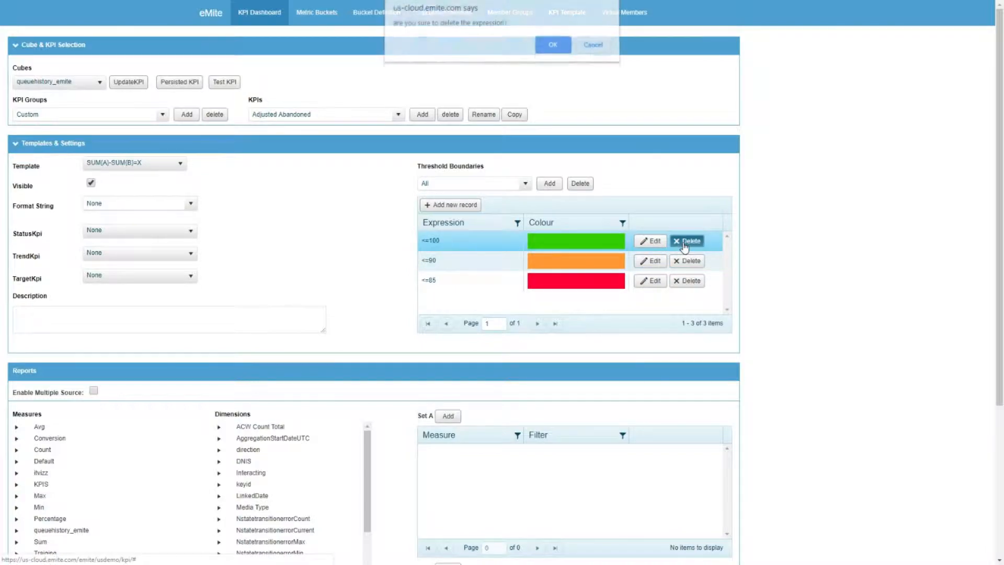
left_click(546, 48)
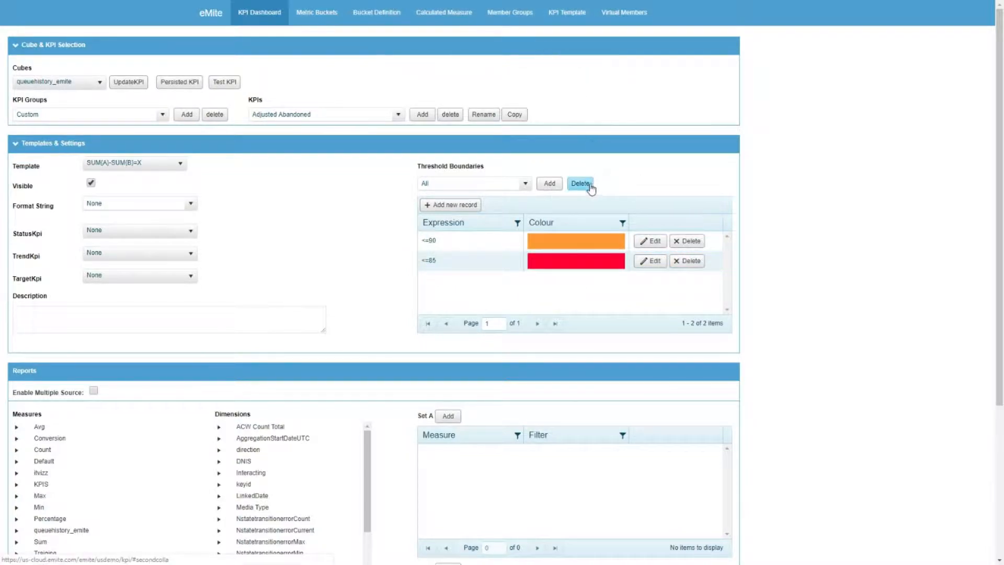
left_click(686, 241)
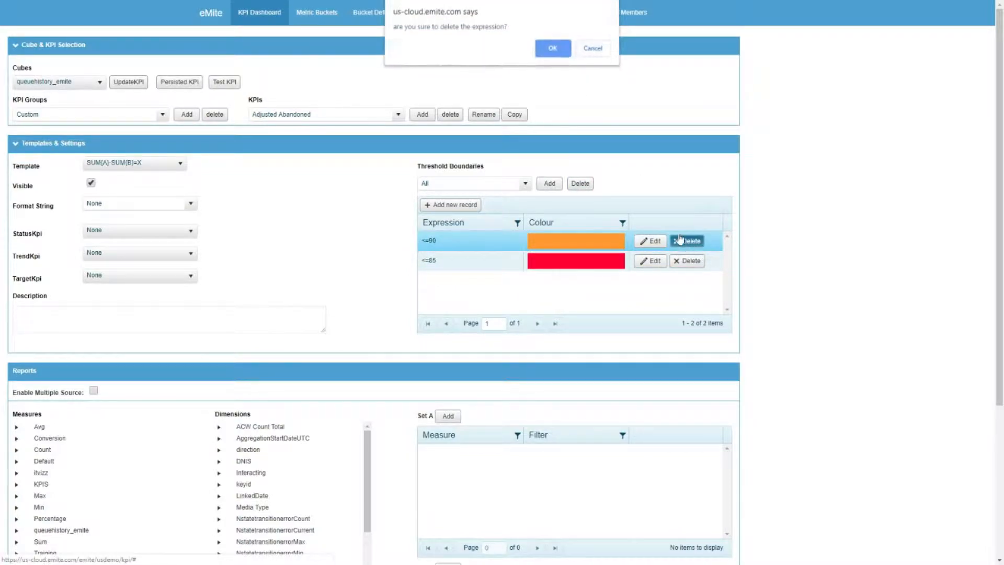
left_click(549, 50)
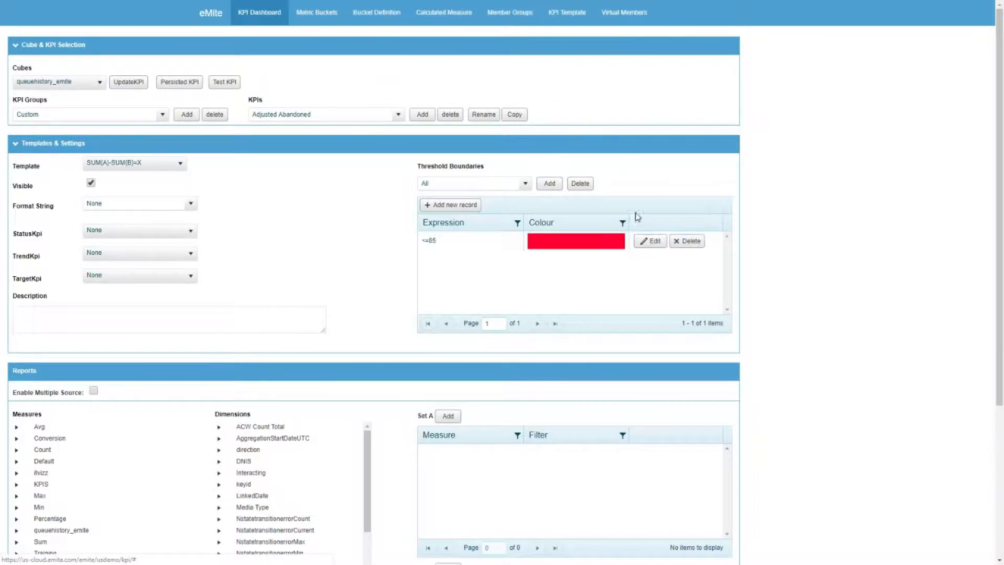
left_click(578, 189)
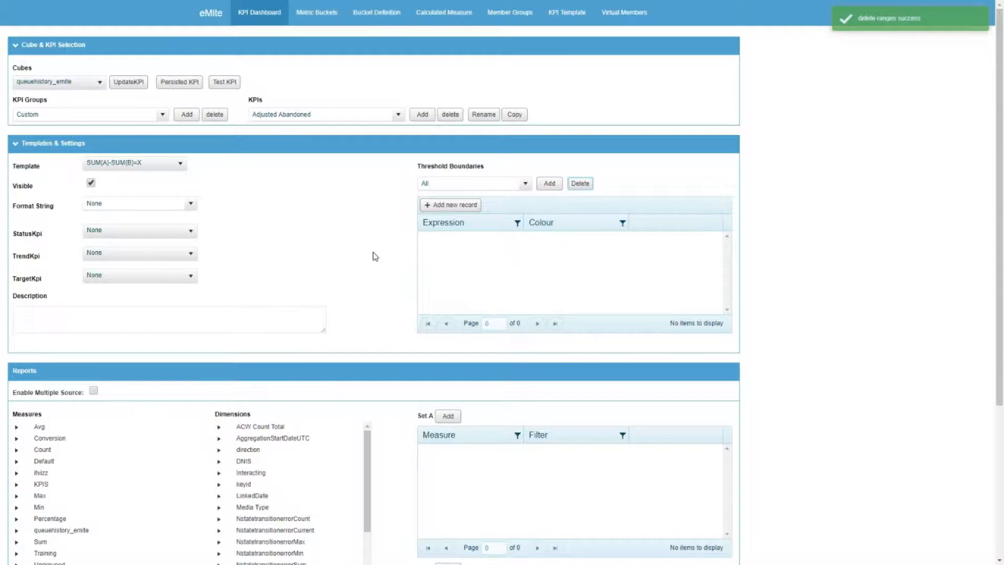
- From the Sum measures, add Abandon Count to Set A and Abandoned Under 20 Seconds to Set B
scroll(376, 251, "down", 3)
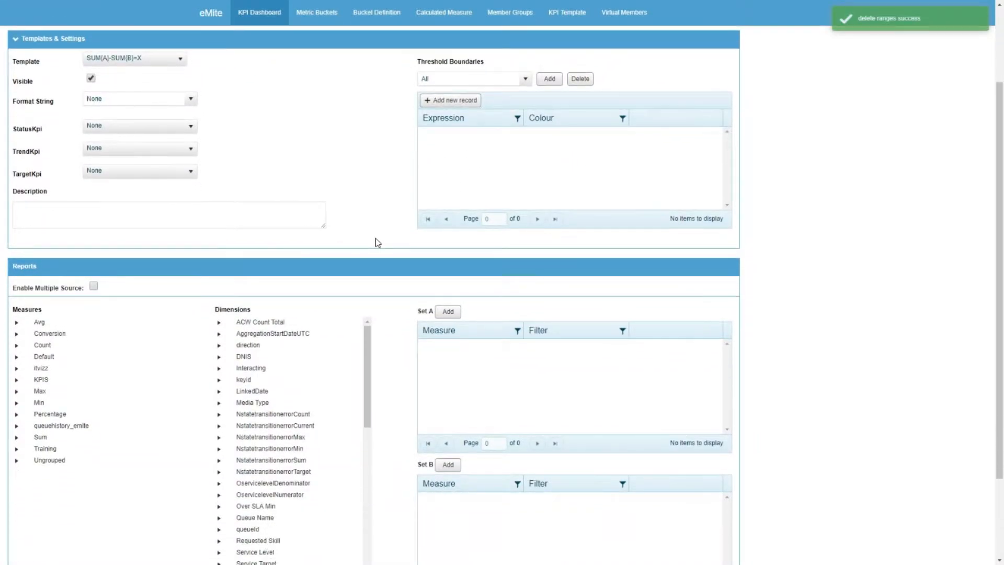
scroll(380, 242, "down", 1)
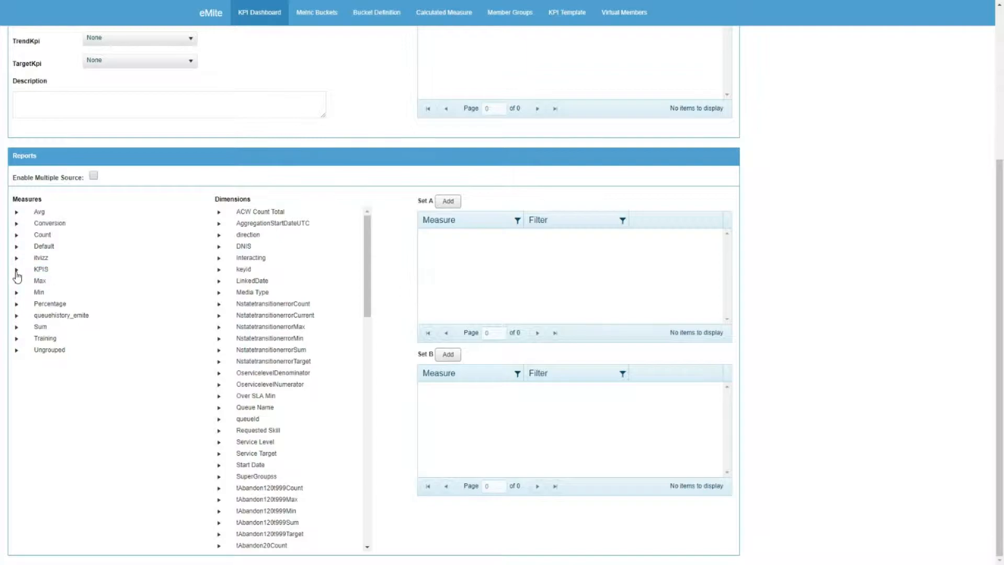
left_click(17, 327)
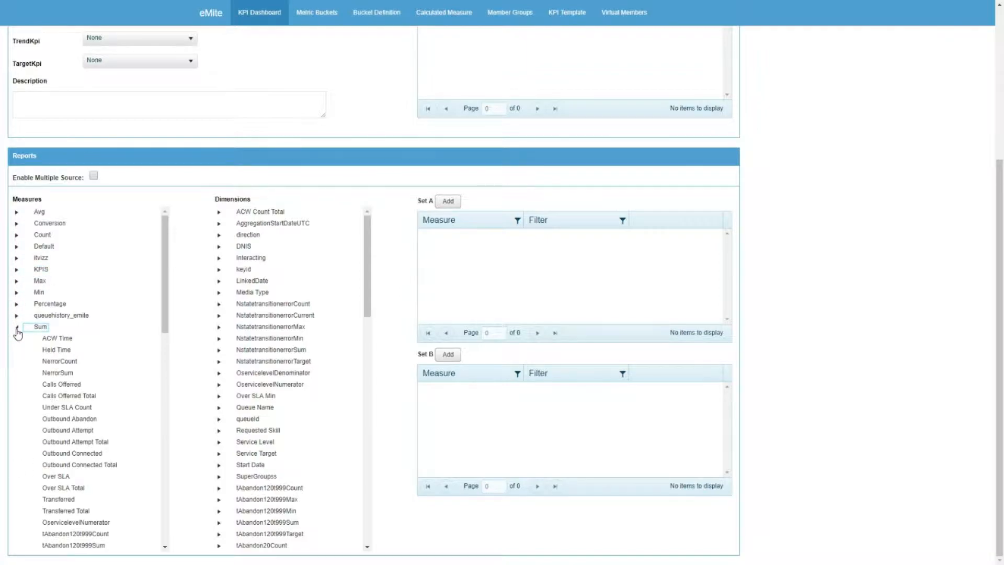
scroll(137, 351, "down", 2)
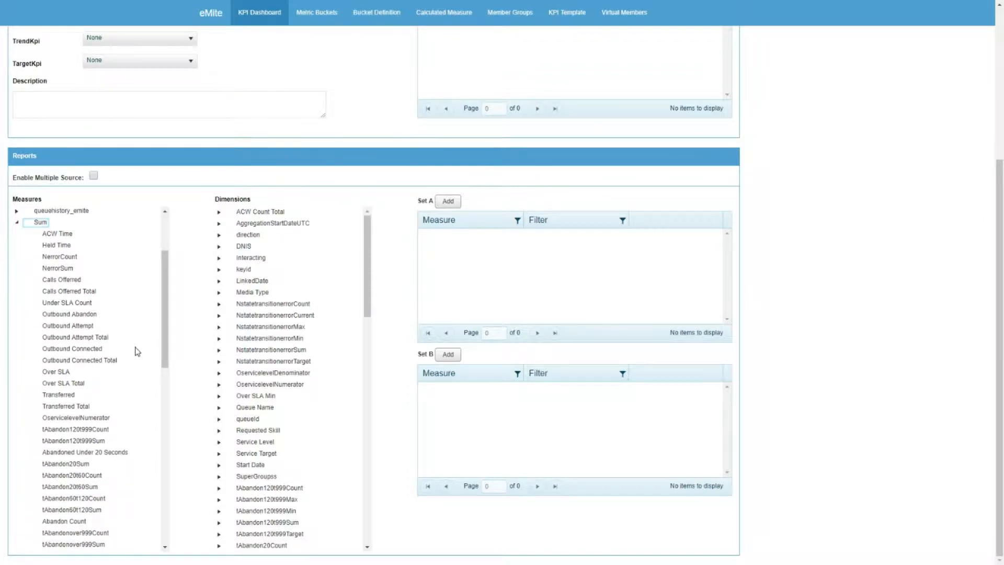
left_click(75, 523)
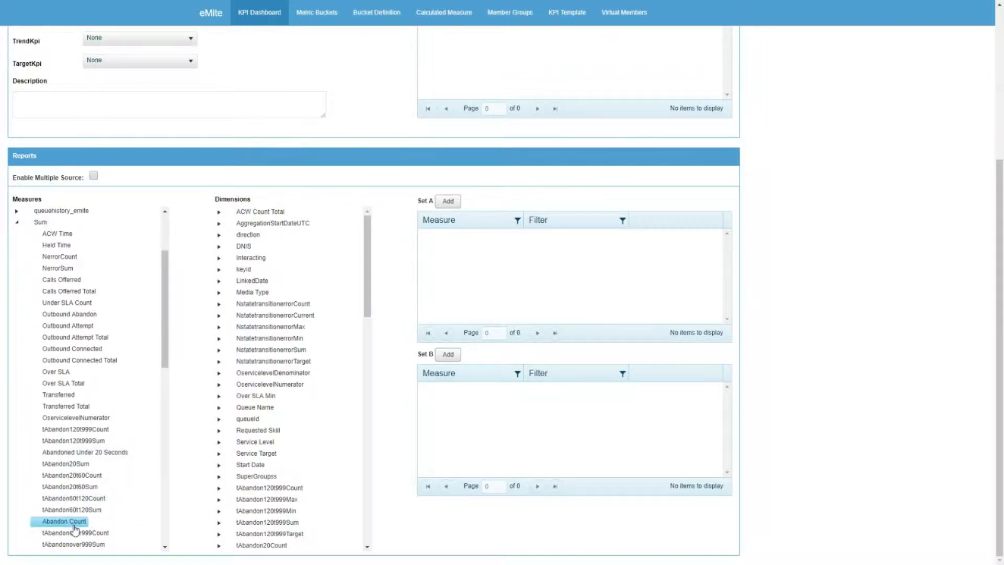
left_click(448, 202)
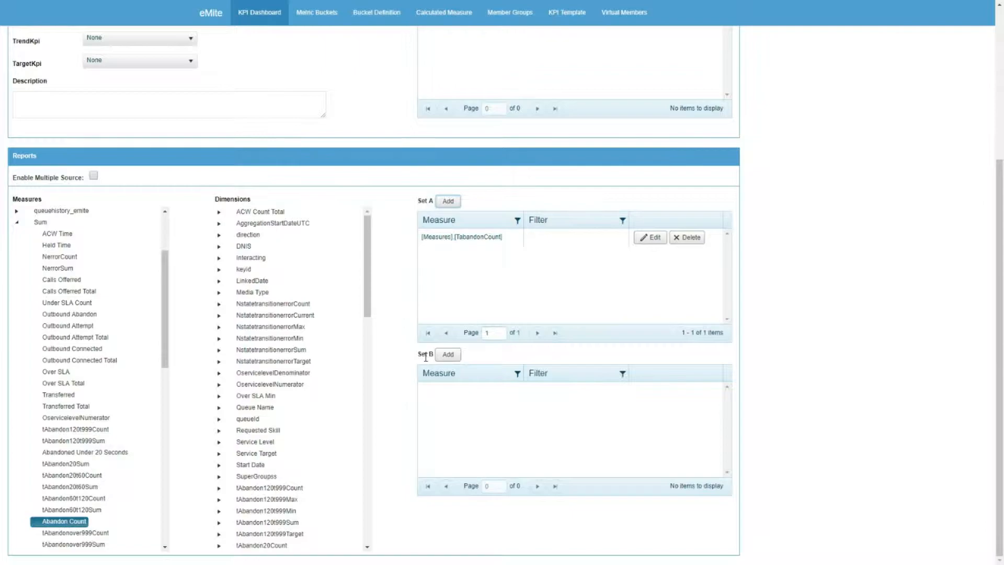
left_click(119, 456)
left_click(448, 355)
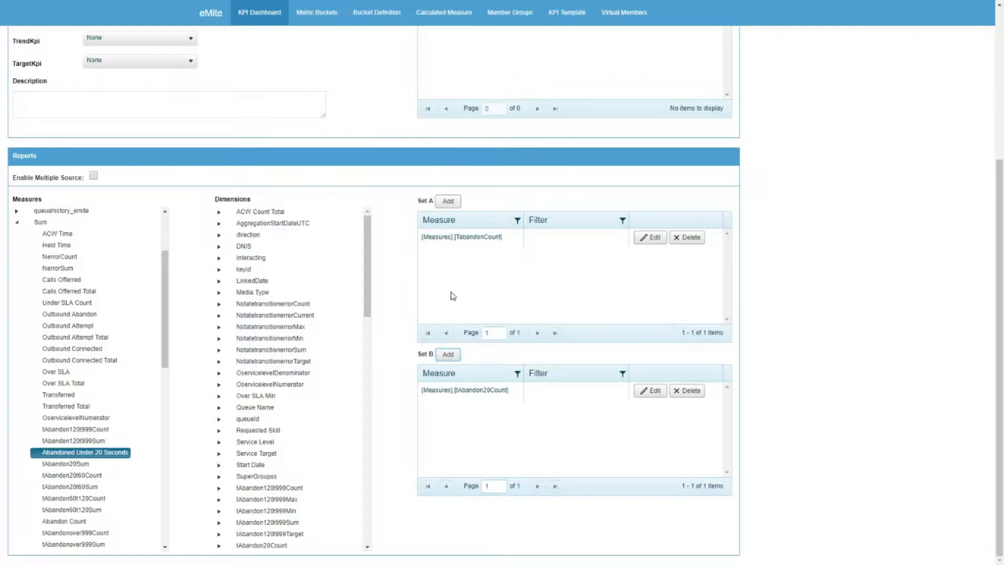
- Update the Adjusted Abandoned KPI to save its template, settings and measures
scroll(380, 347, "up", 3)
scroll(379, 347, "up", 1)
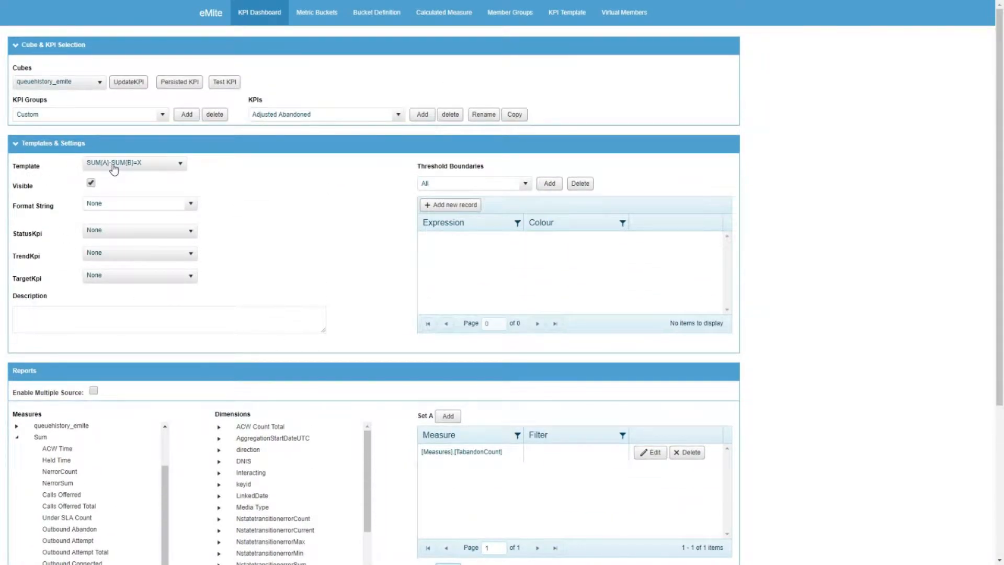
left_click(124, 84)
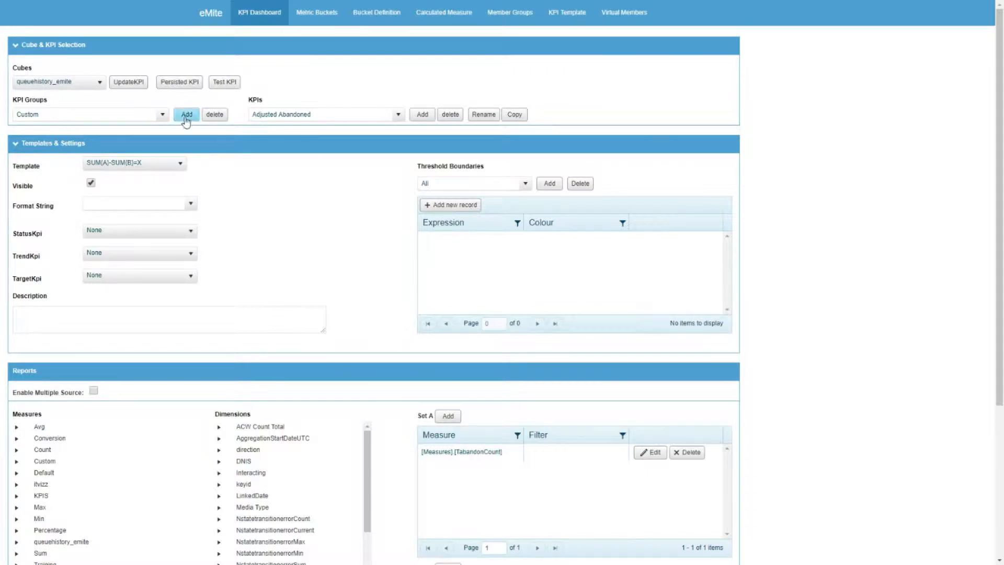
- Add another KPI named % Abandoned Adjusted to the Custom group
triple_click(320, 114)
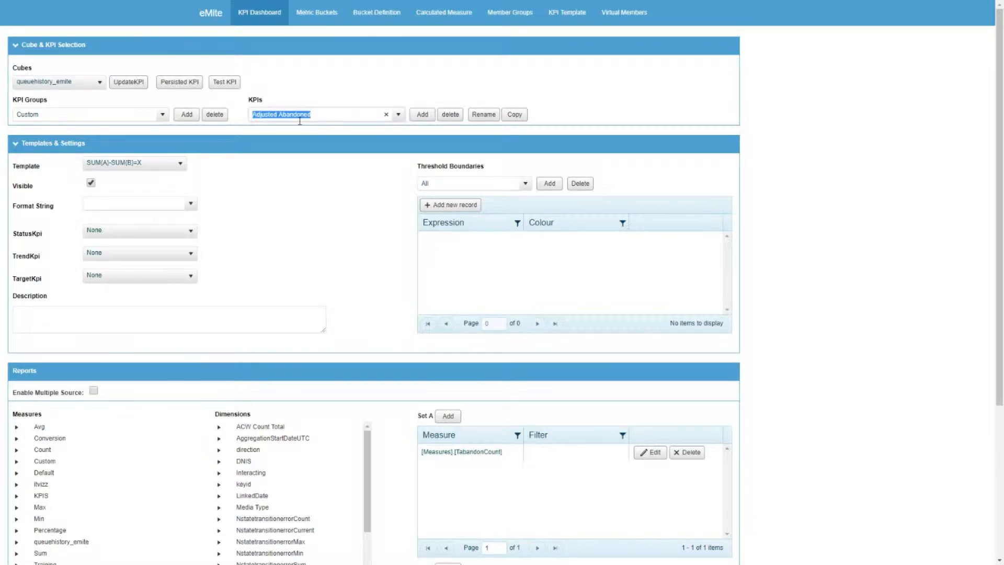
type("% Abandoned Adjusted")
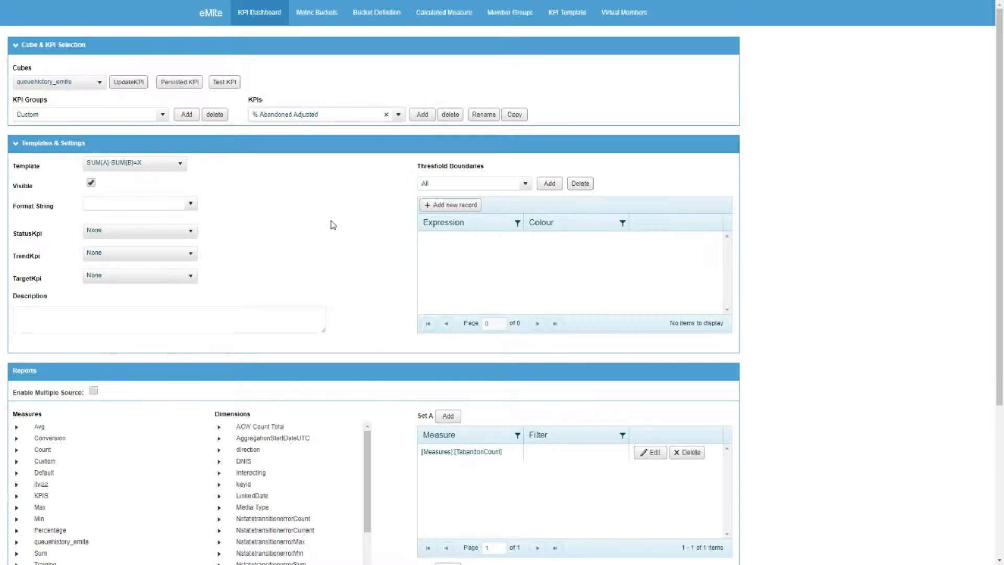
left_click(427, 120)
left_click(551, 50)
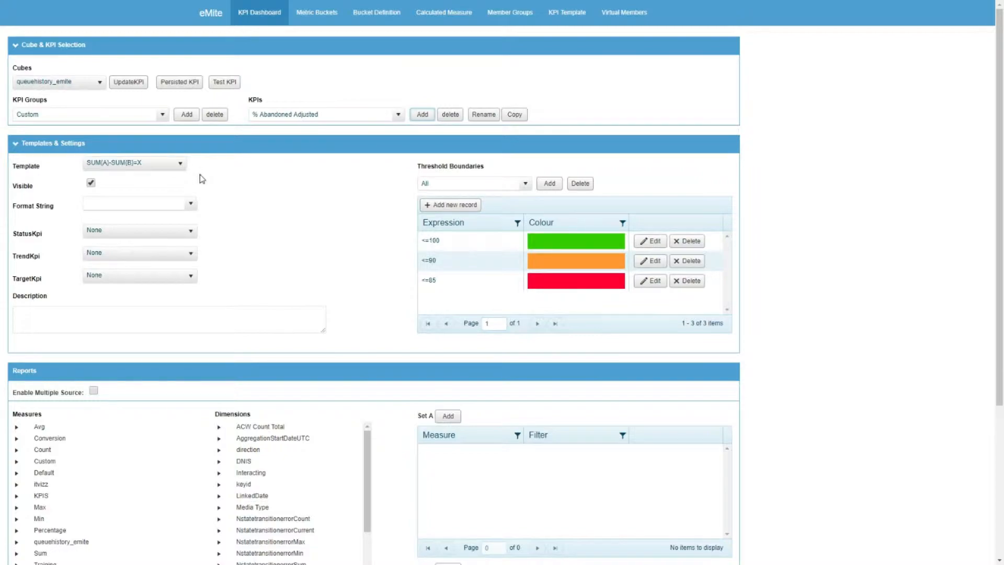
- Set the % Abandoned Adjusted KPI's template to (SUM(A)/SUM(B))*100 = X% and its format string to "Percent"
left_click(180, 167)
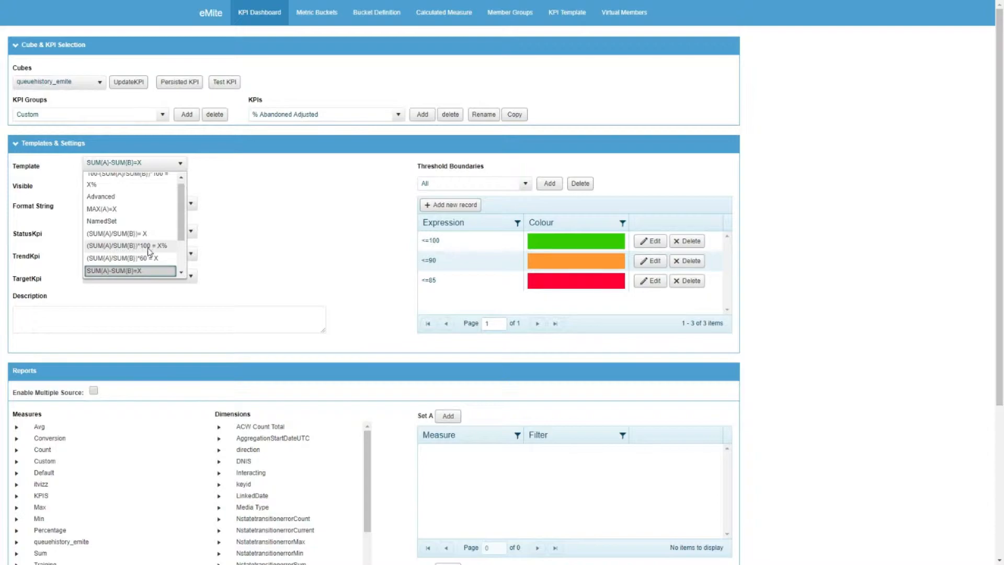
left_click(167, 245)
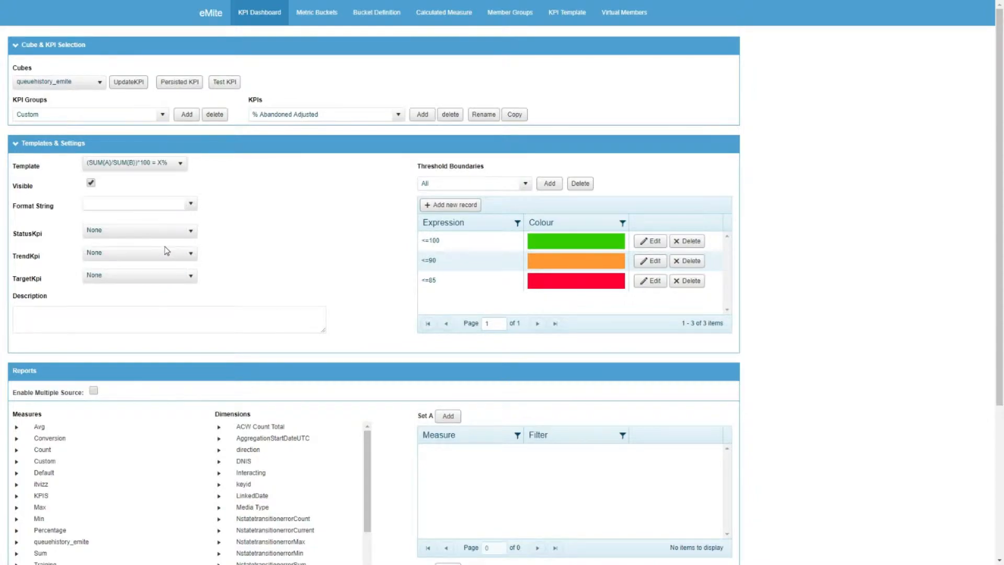
left_click(192, 207)
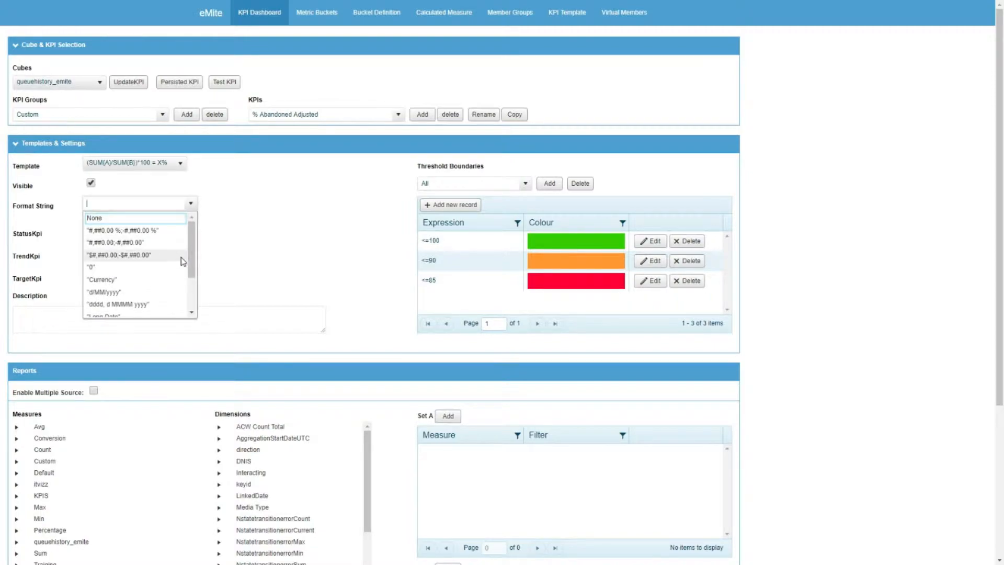
scroll(190, 260, "down", 3)
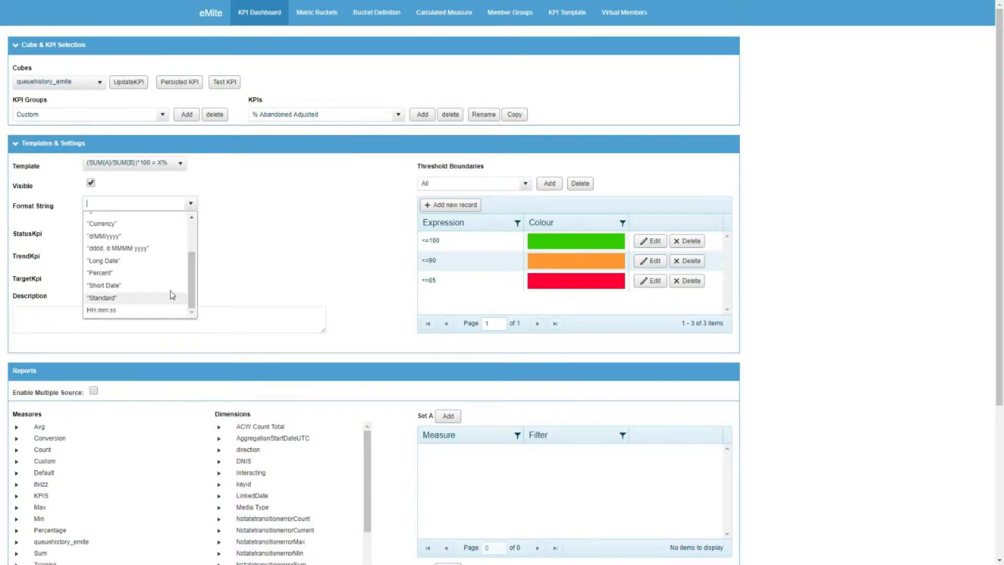
left_click(101, 273)
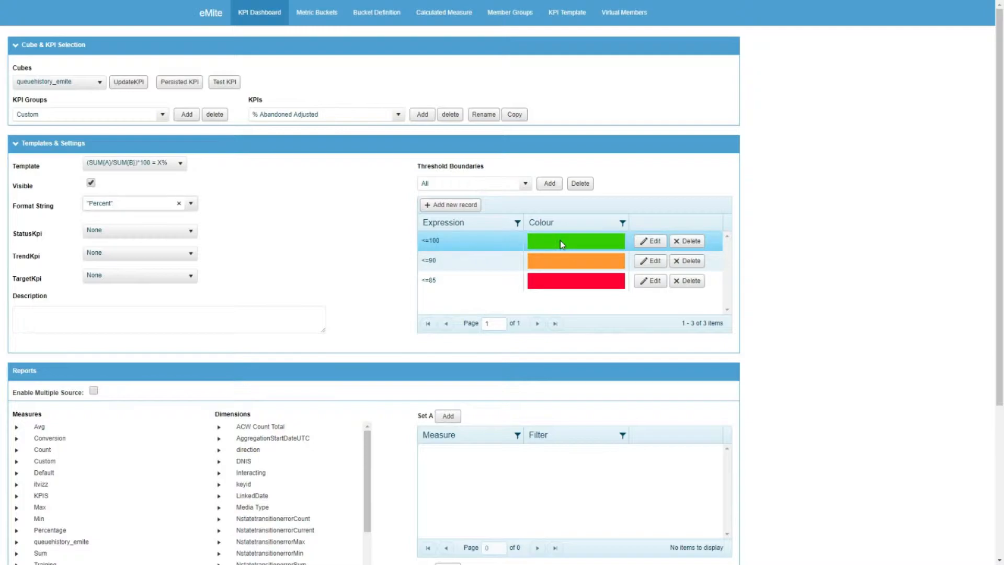
- Change the colour of the <=100 and <=90 threshold boundaries to Red
left_click(652, 241)
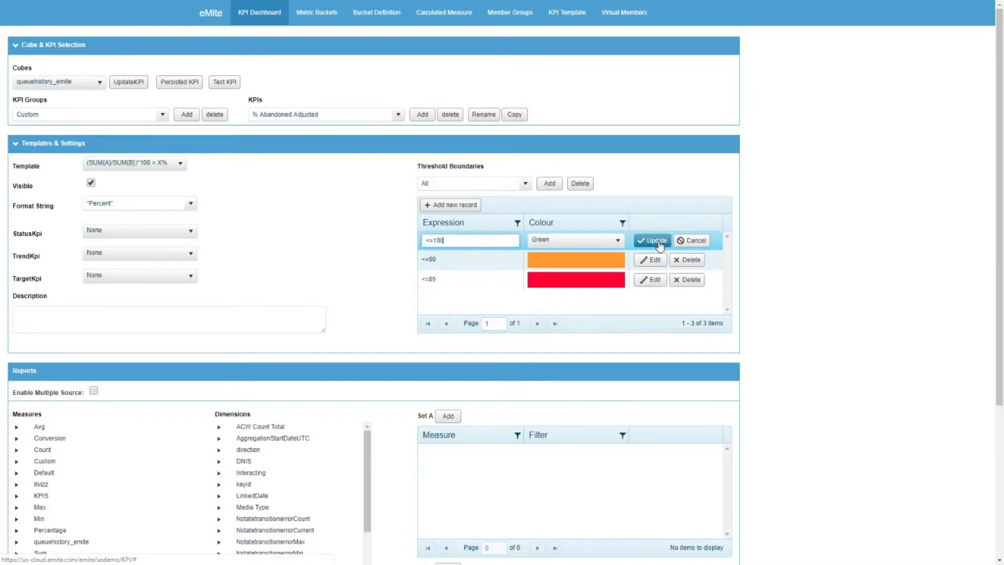
left_click(617, 240)
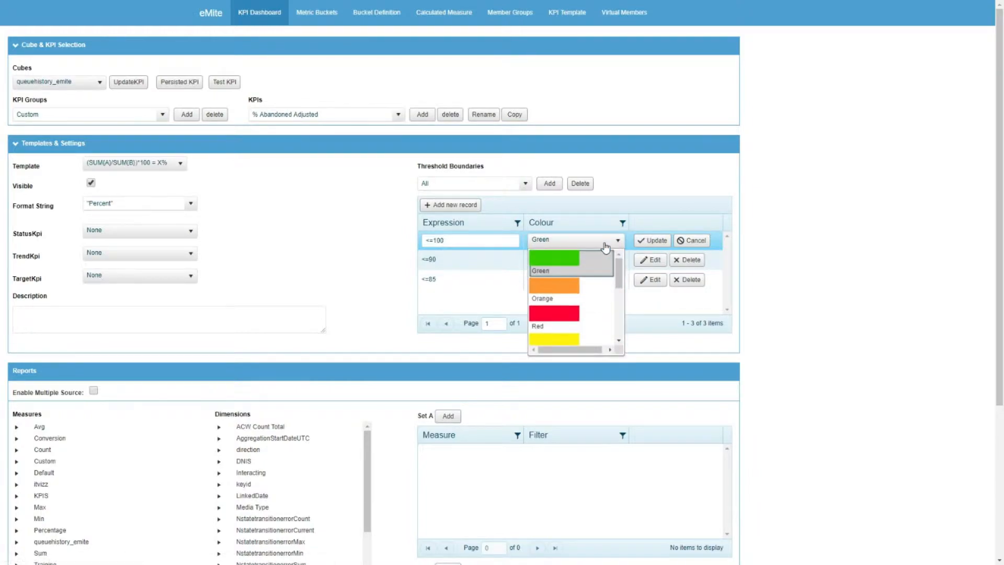
left_click(556, 326)
left_click(653, 240)
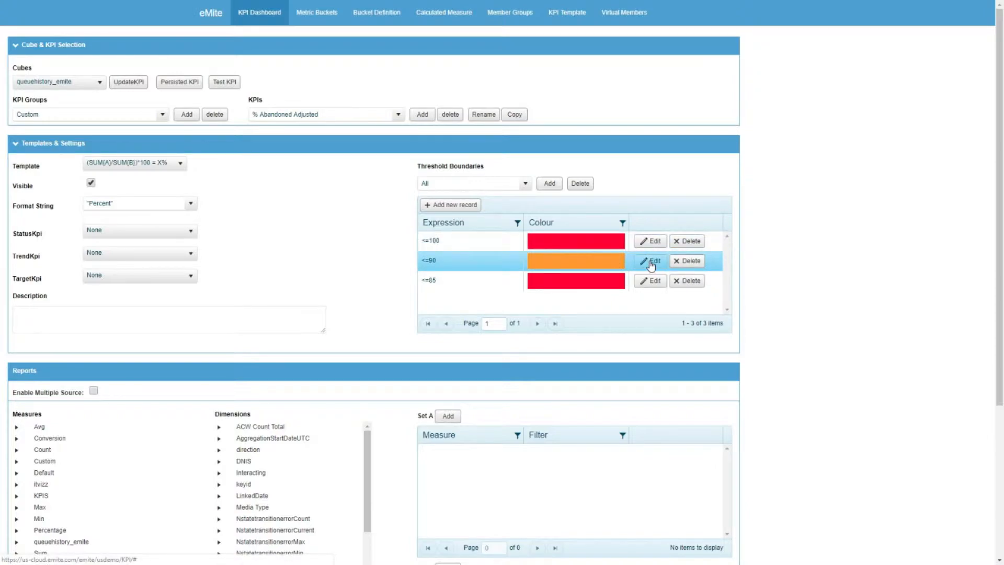
left_click(651, 260)
left_click(596, 264)
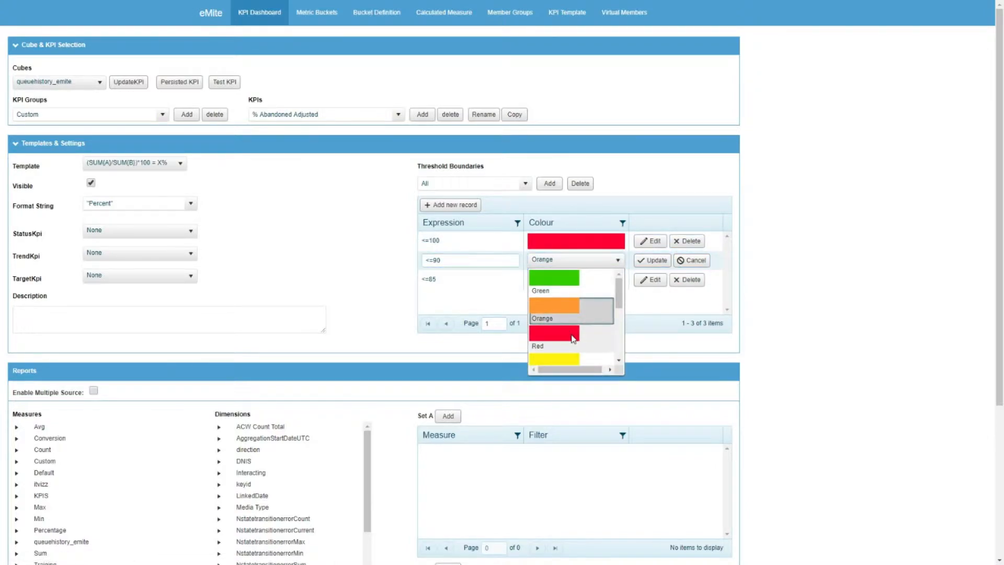
left_click(570, 335)
left_click(651, 260)
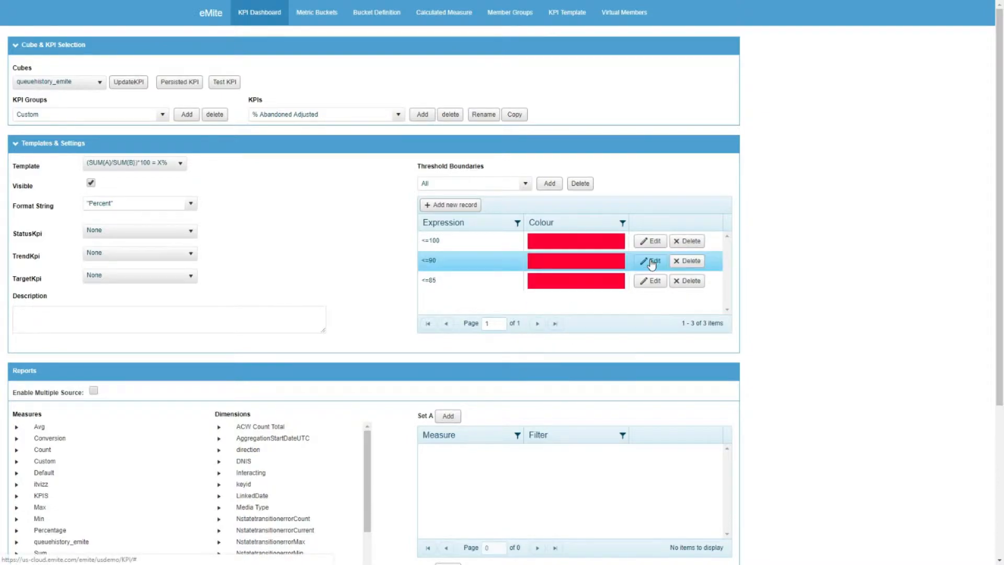
- Add a new threshold boundary record with the expression >=10 and the colour Green
left_click(464, 208)
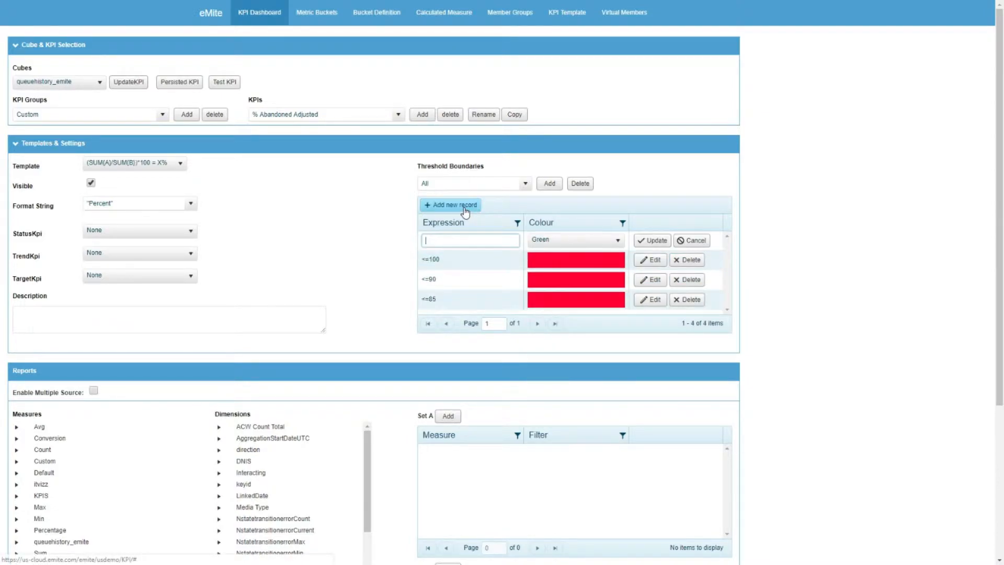
left_click(584, 244)
left_click(464, 238)
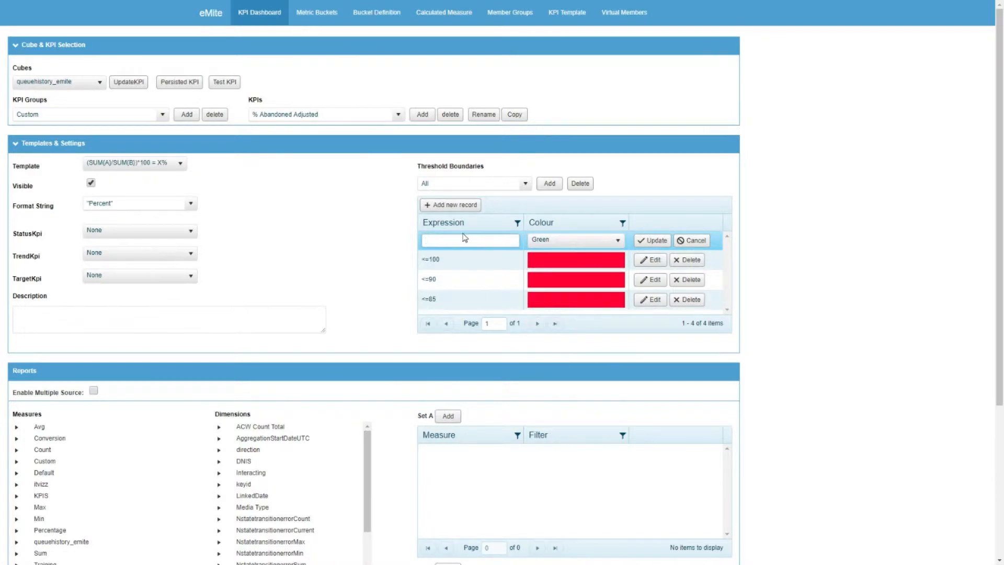
type(">=10")
left_click(654, 240)
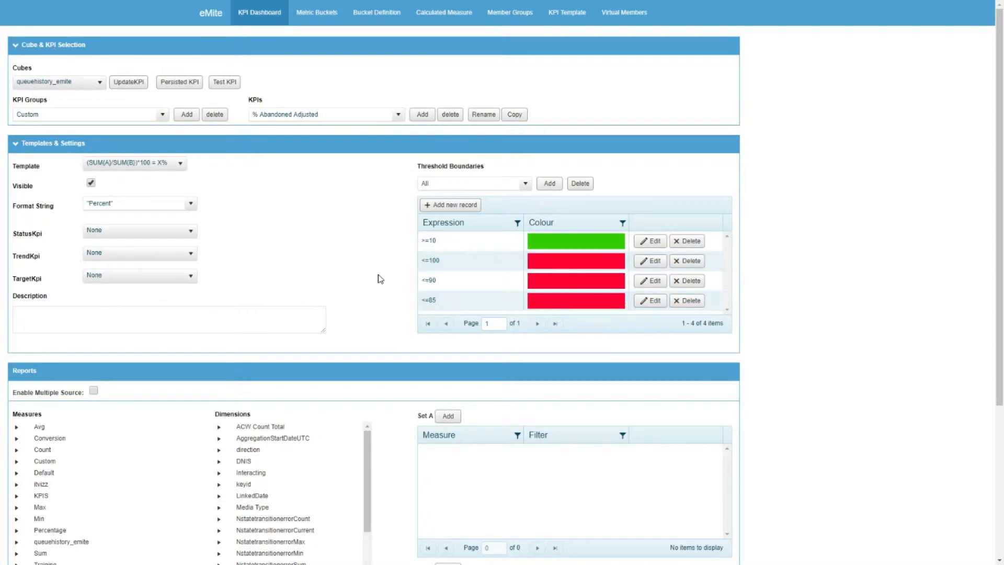
- Add the Adjusted Abandoned measure from the Custom measures to Set A
scroll(379, 274, "down", 1)
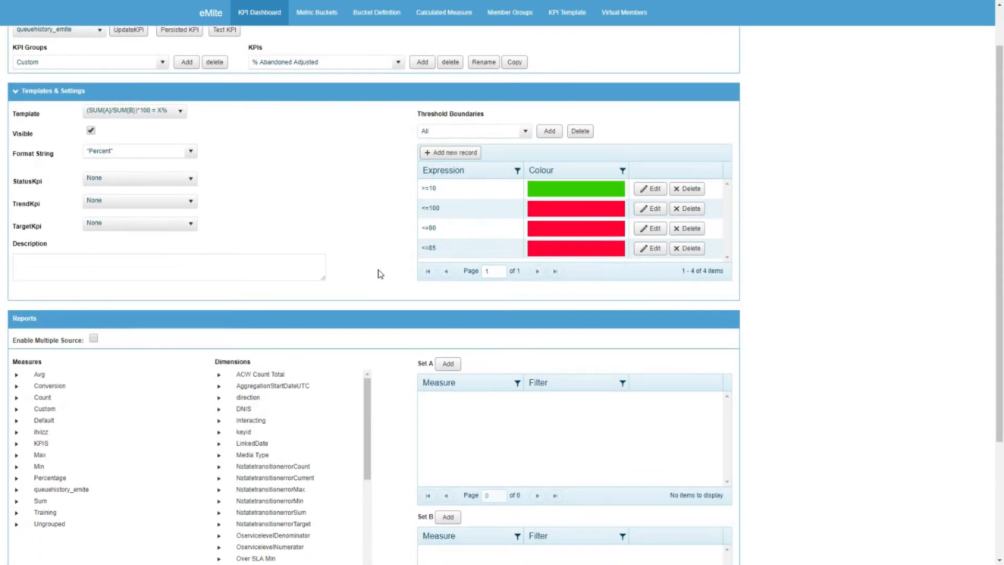
scroll(380, 274, "down", 2)
scroll(379, 274, "down", 1)
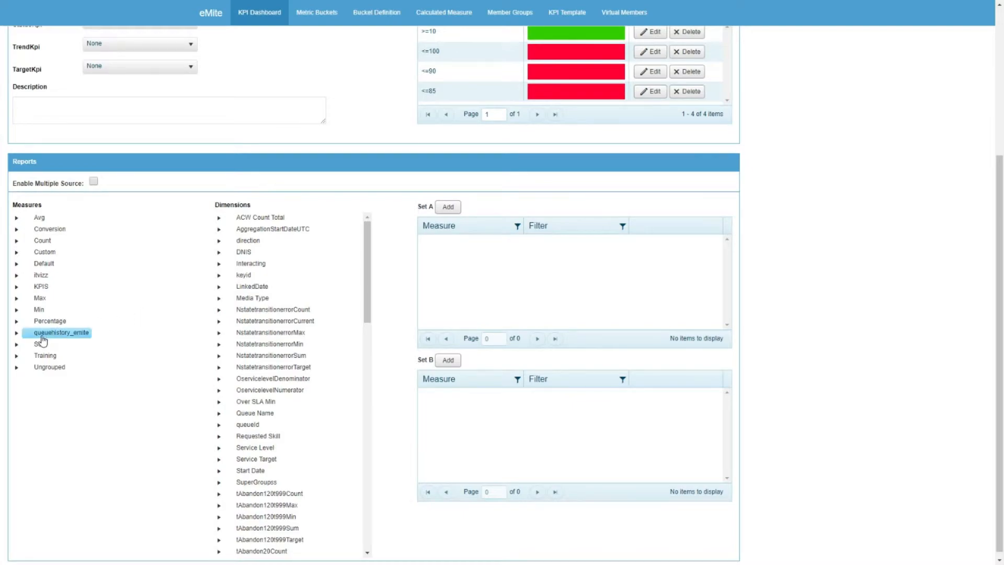
left_click(16, 252)
left_click(77, 267)
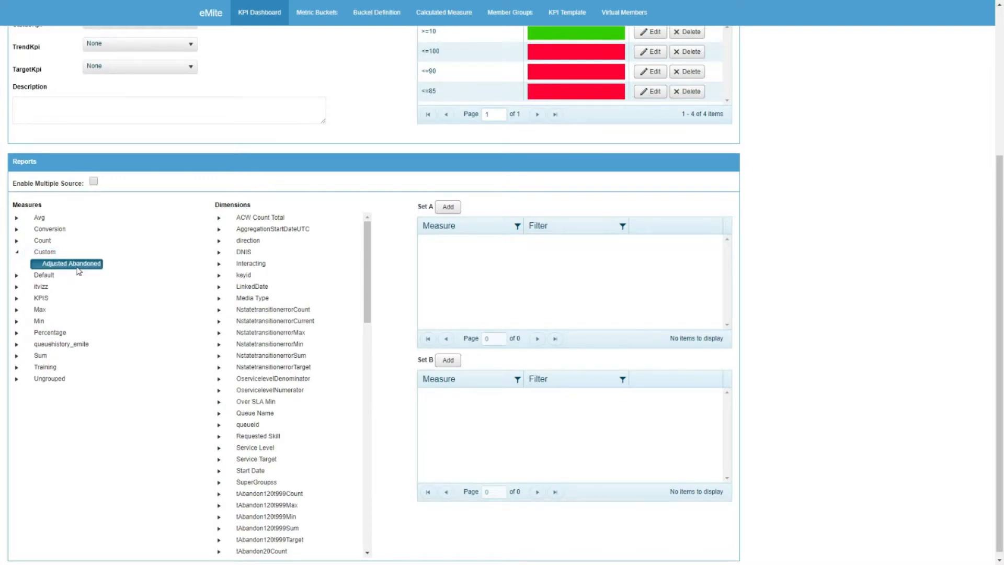
left_click(456, 208)
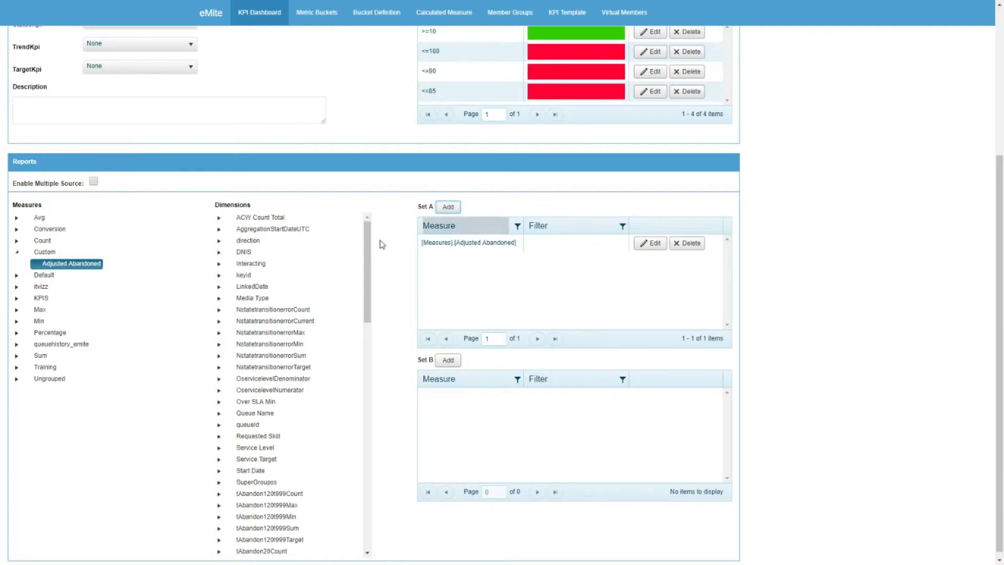
- Add the Calls Offered measure from the Sum measures to Set B
left_click(18, 355)
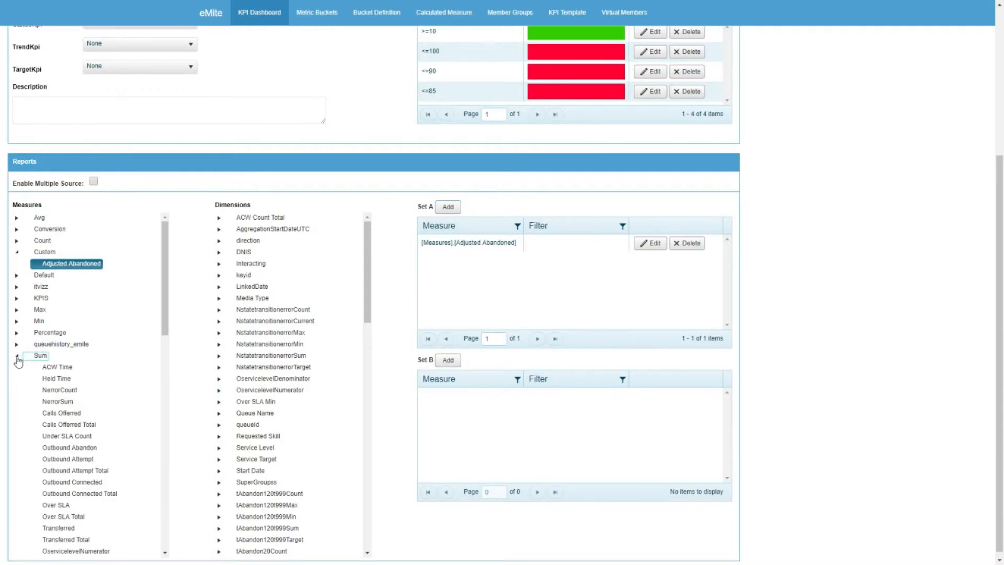
left_click(74, 417)
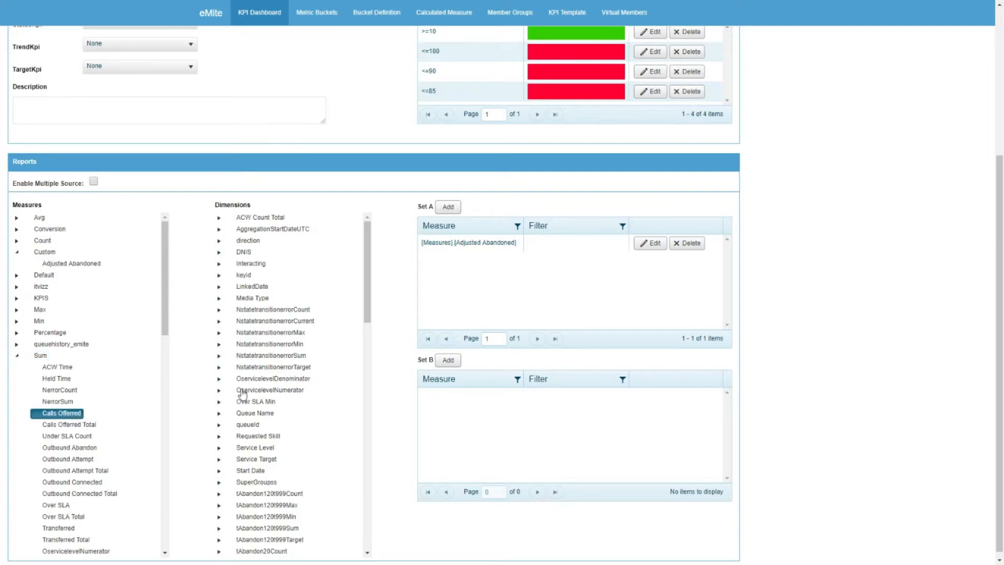
left_click(448, 360)
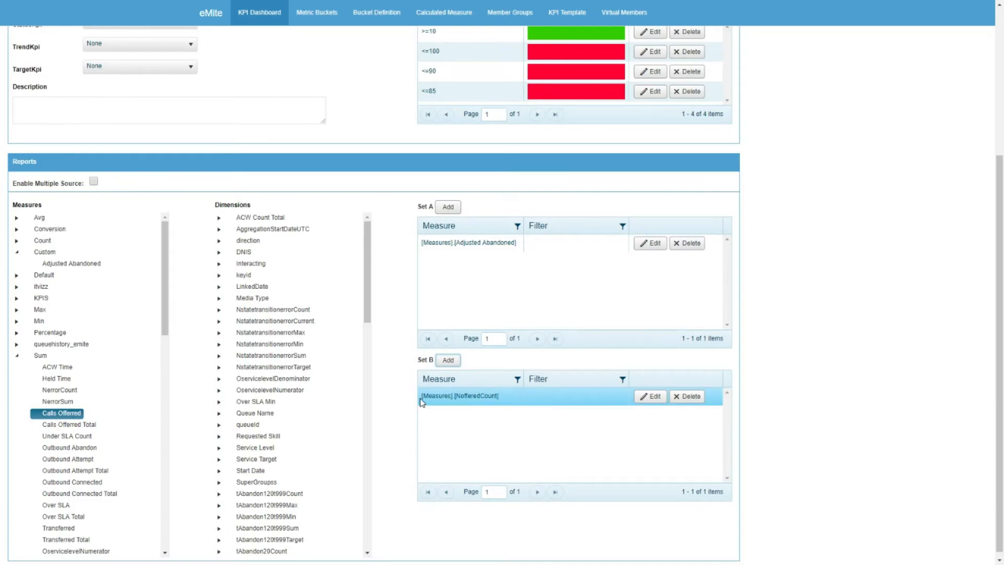
scroll(398, 396, "up", 4)
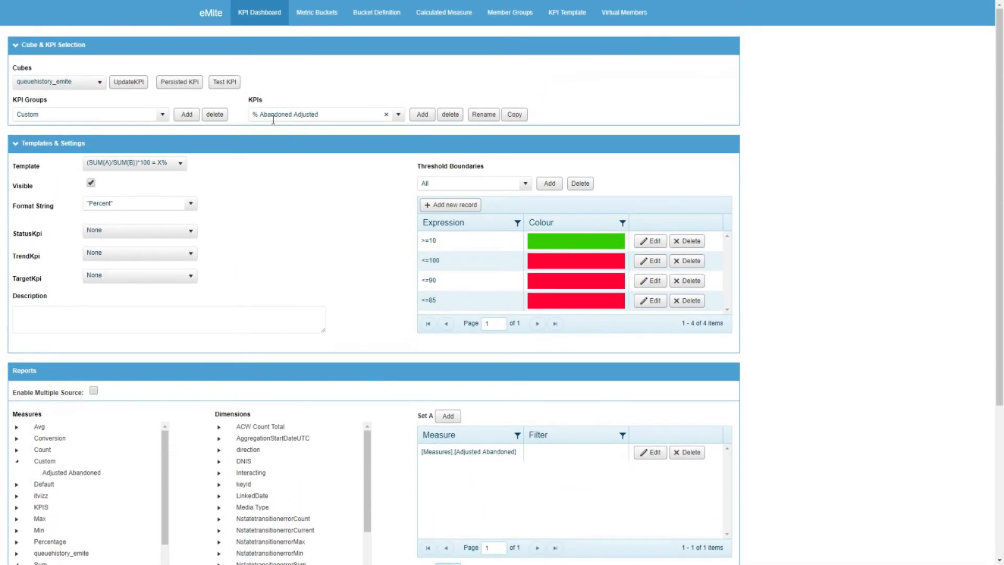